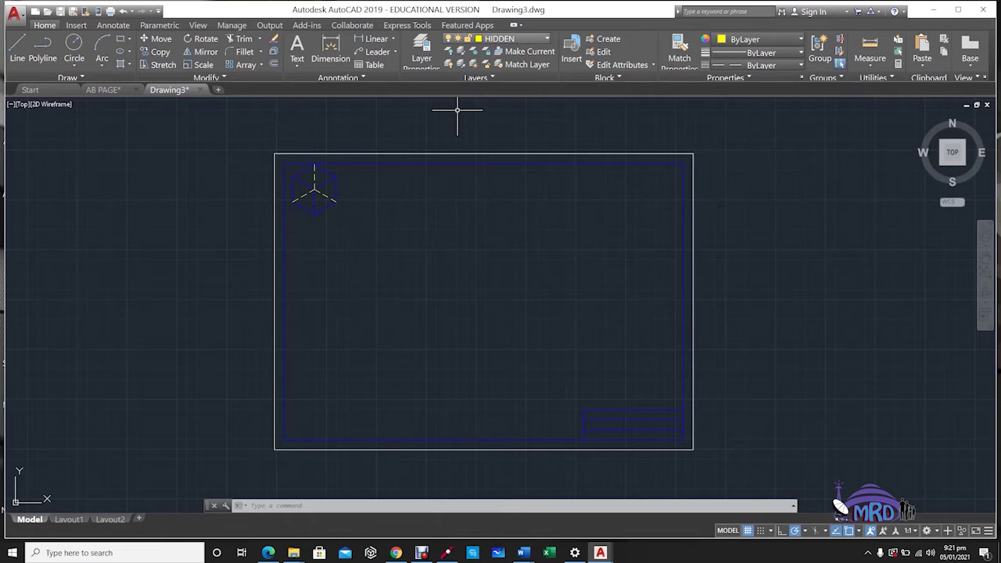
# Turn the CONSTRUCTION layer on and off again, and turn off the current HIDDEN layer
pyautogui.click(500, 38)
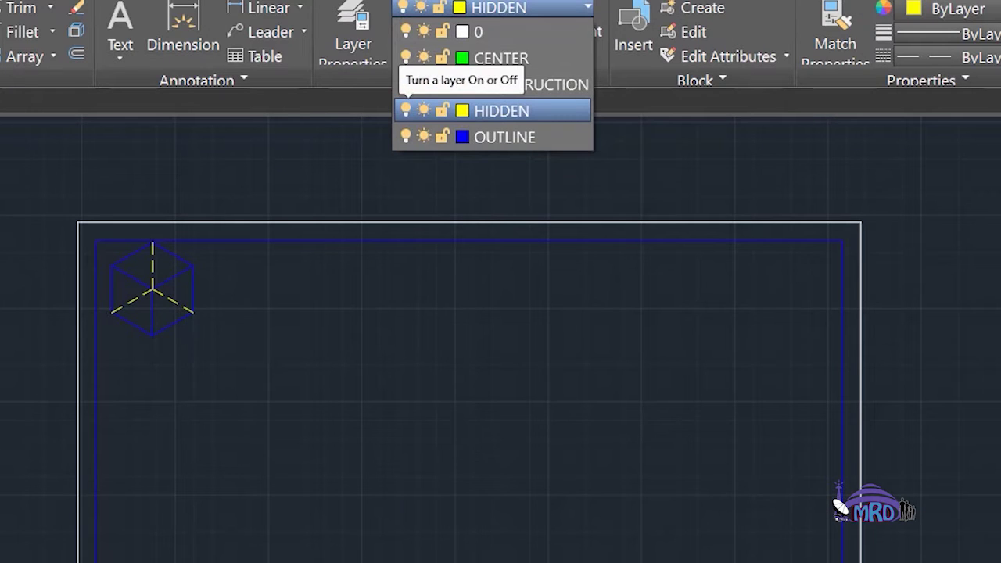
pyautogui.click(405, 84)
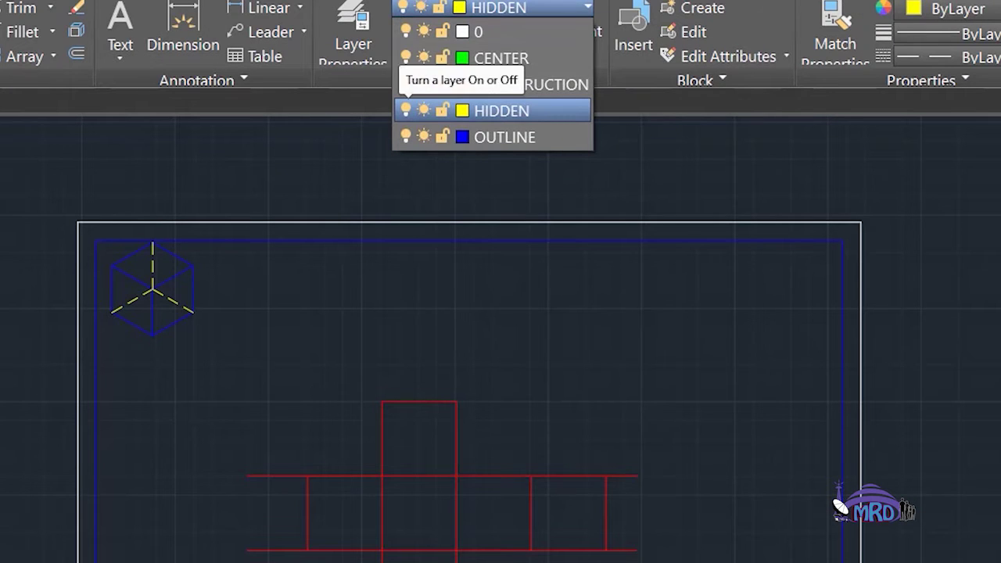
pyautogui.click(406, 84)
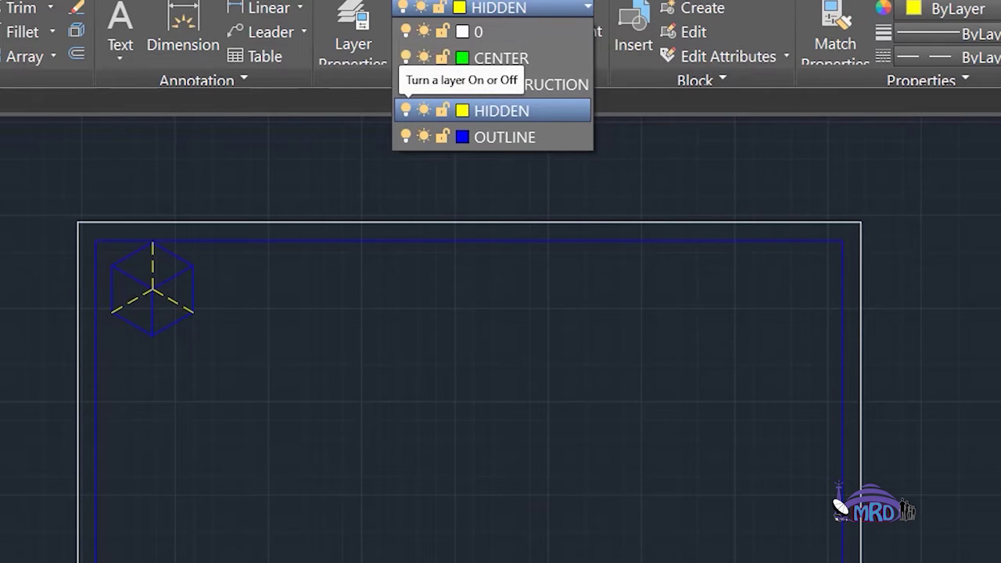
pyautogui.click(405, 110)
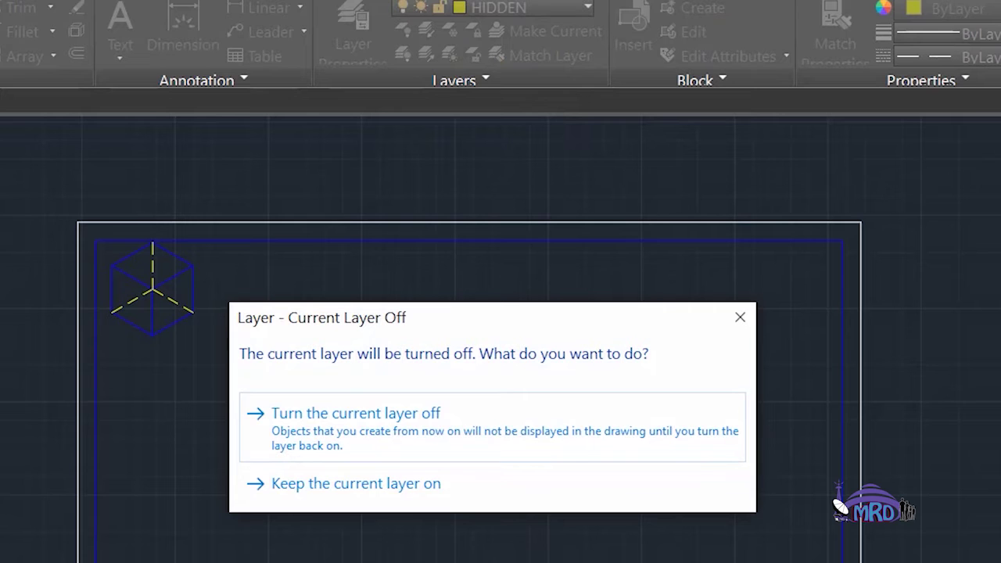
pyautogui.click(356, 412)
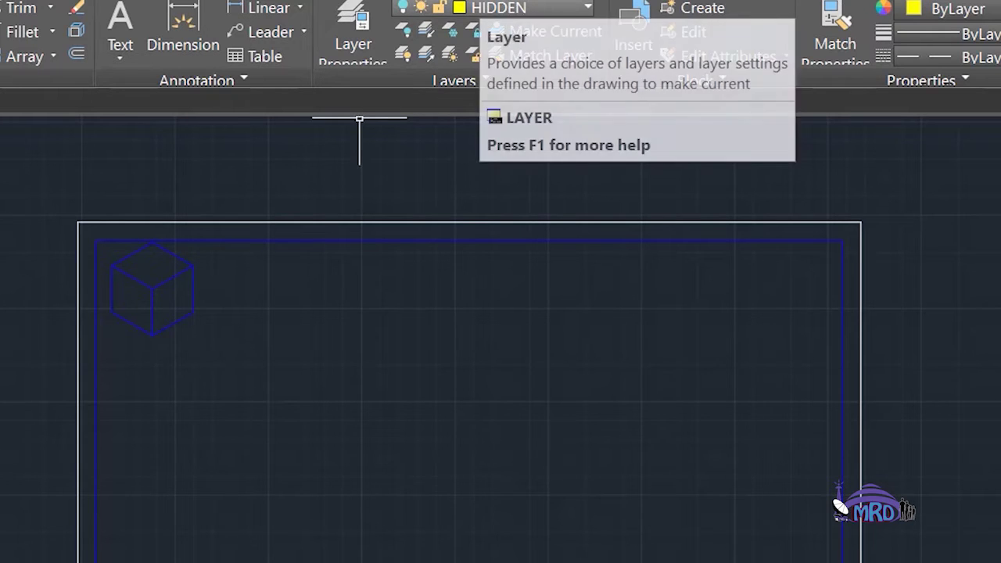
# Turn on the CONSTRUCTION layer and delete the group of red construction lines inside the sheet border
pyautogui.click(492, 7)
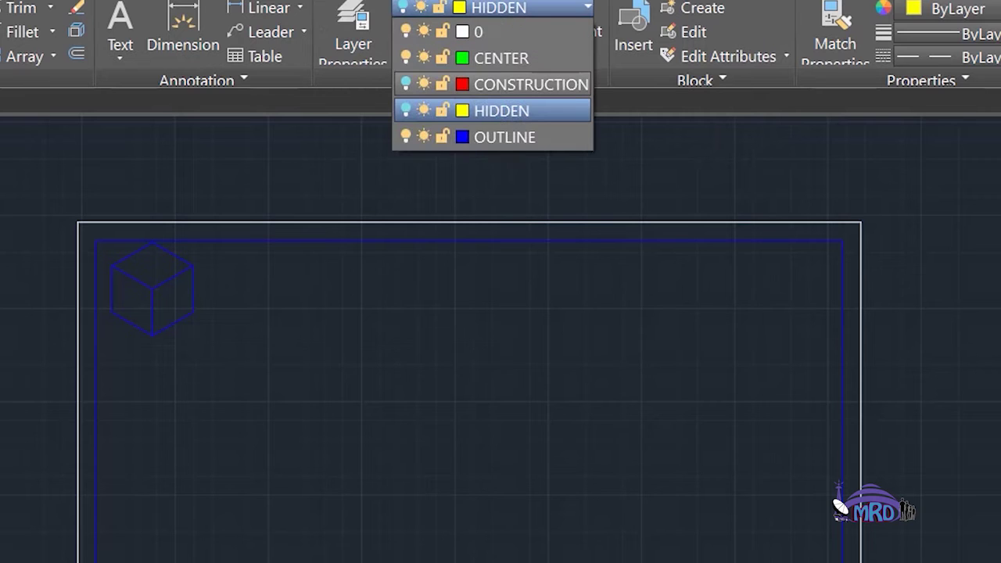
pyautogui.click(405, 83)
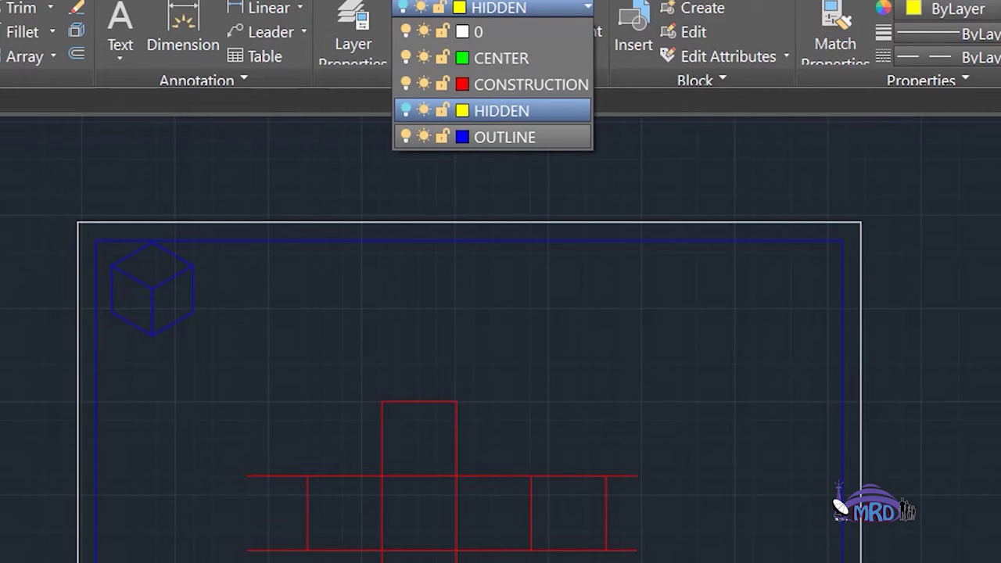
pyautogui.moveTo(233, 380)
pyautogui.mouseDown()
pyautogui.moveTo(639, 348)
pyautogui.moveTo(603, 547)
pyautogui.moveTo(229, 561)
pyautogui.mouseUp()
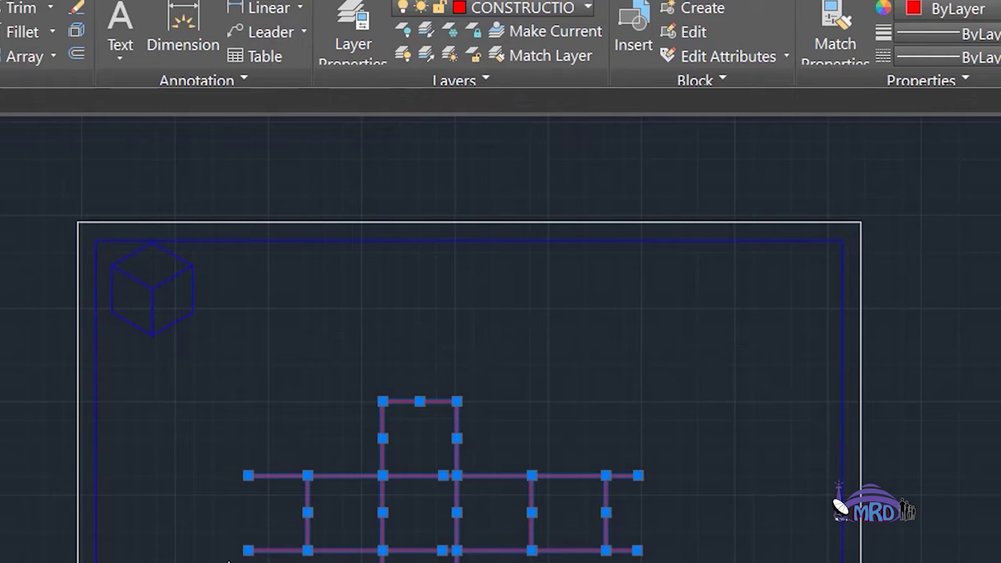
pyautogui.press('Delete')
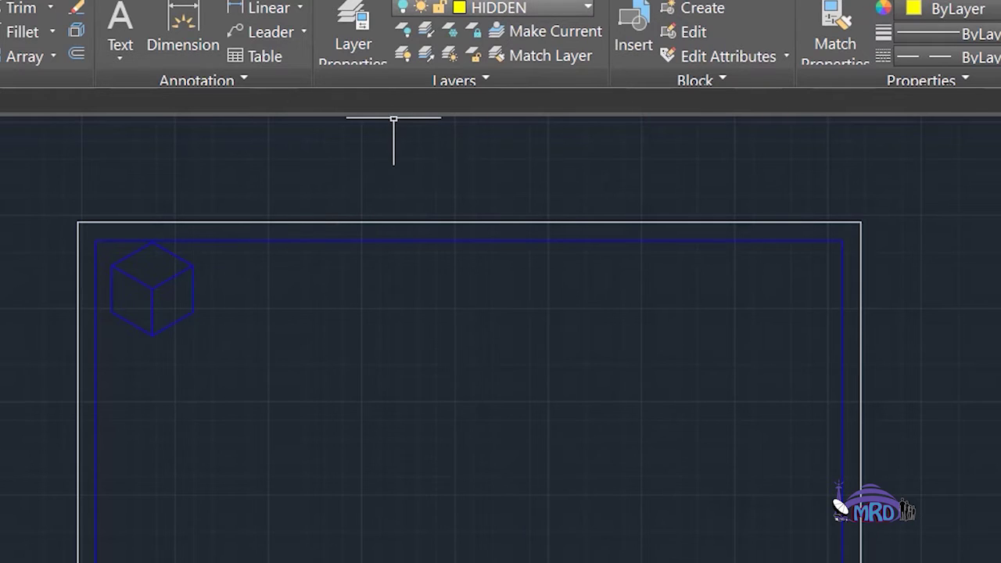
# Turn the HIDDEN layer back on and make OUTLINE the current layer
pyautogui.click(501, 8)
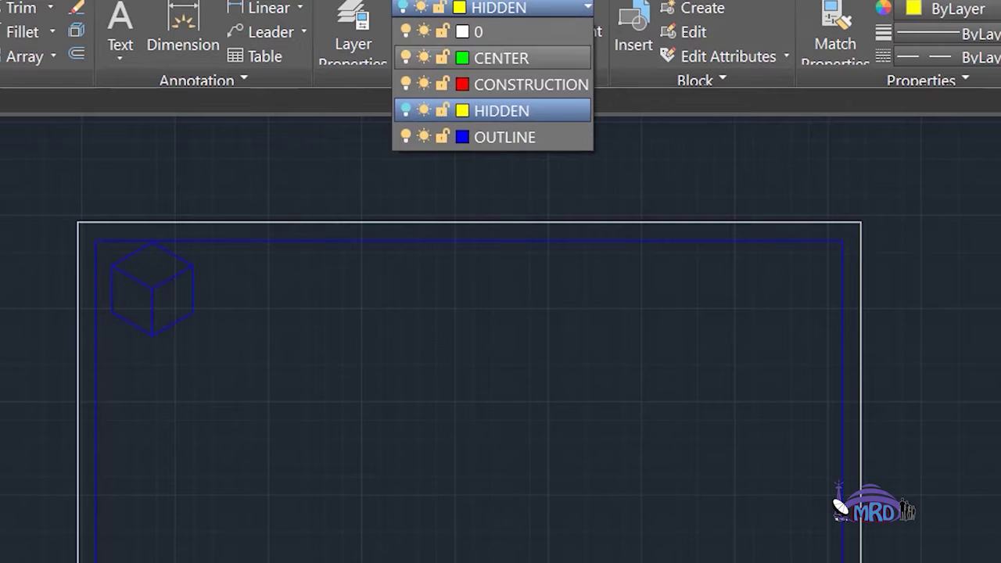
pyautogui.click(405, 111)
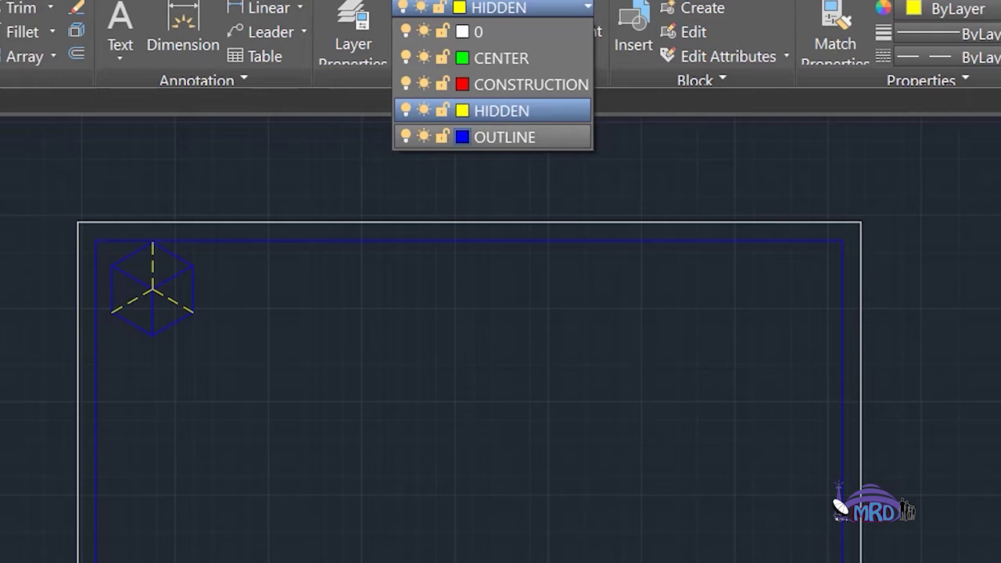
pyautogui.click(470, 137)
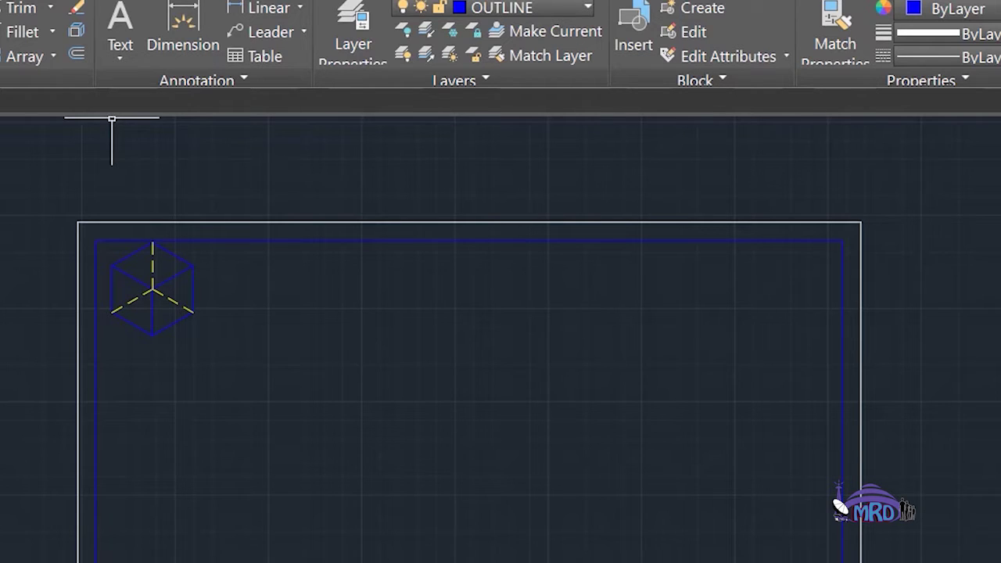
# Draw connected lines beside the isometric cube: 20 to the right, 25 down, 25 to the left and 25 up
pyautogui.write('l')
pyautogui.press('Return')
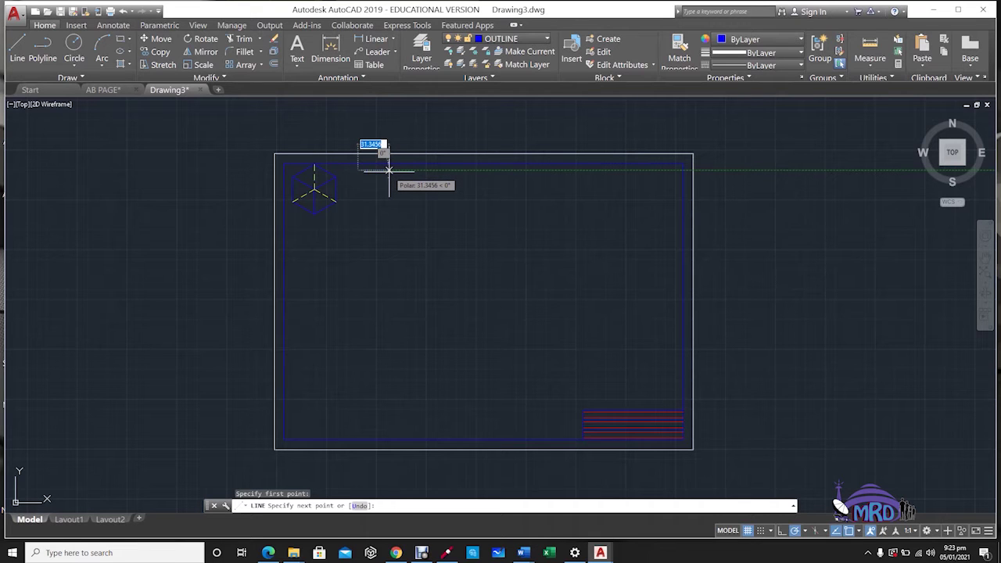
pyautogui.write('20')
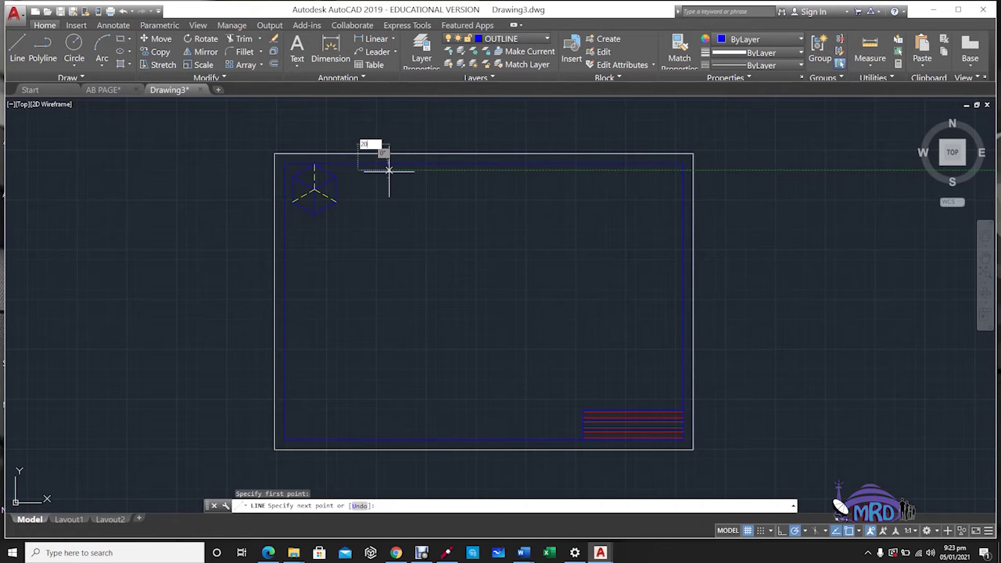
pyautogui.press('Return')
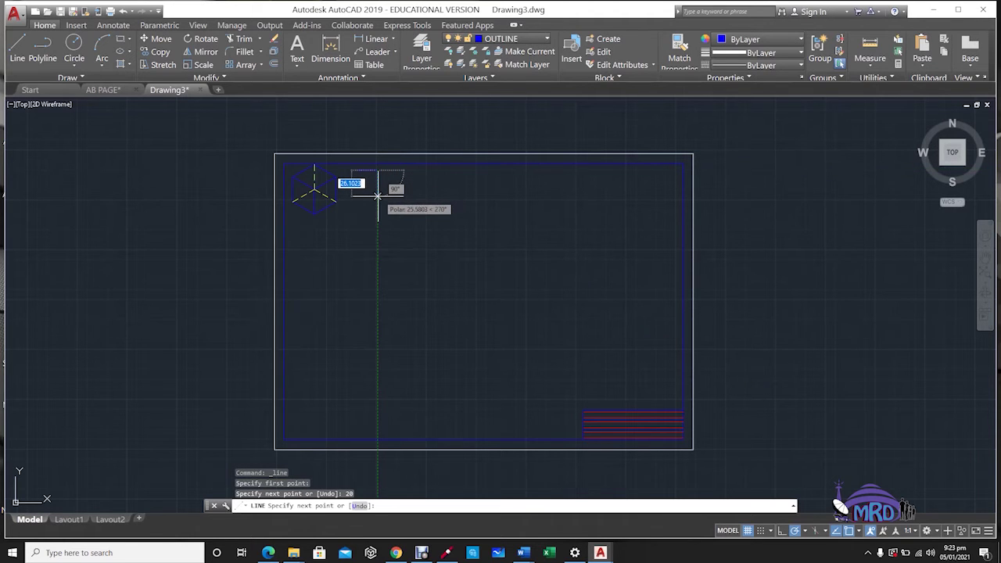
pyautogui.write('25')
pyautogui.press('Return')
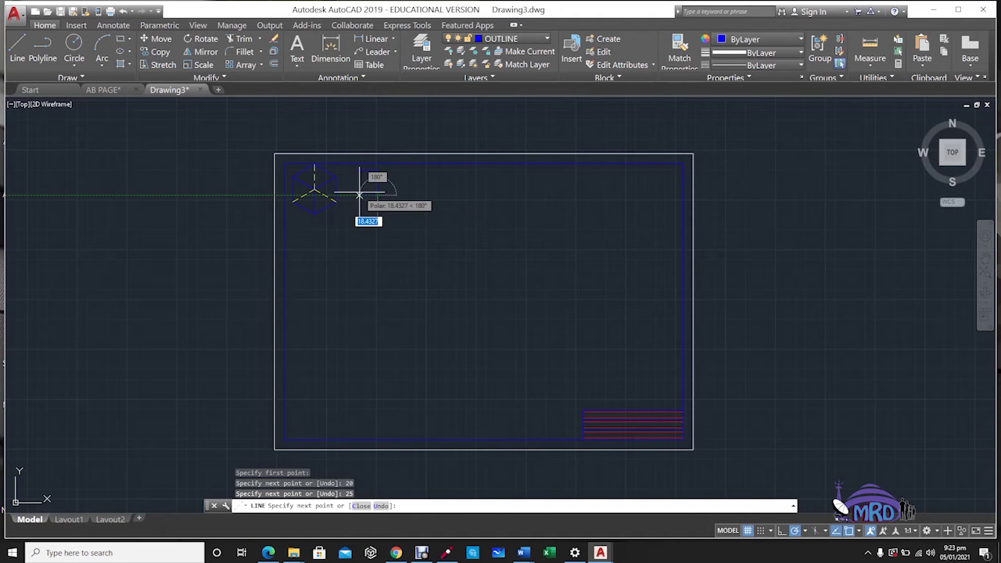
pyautogui.write('25')
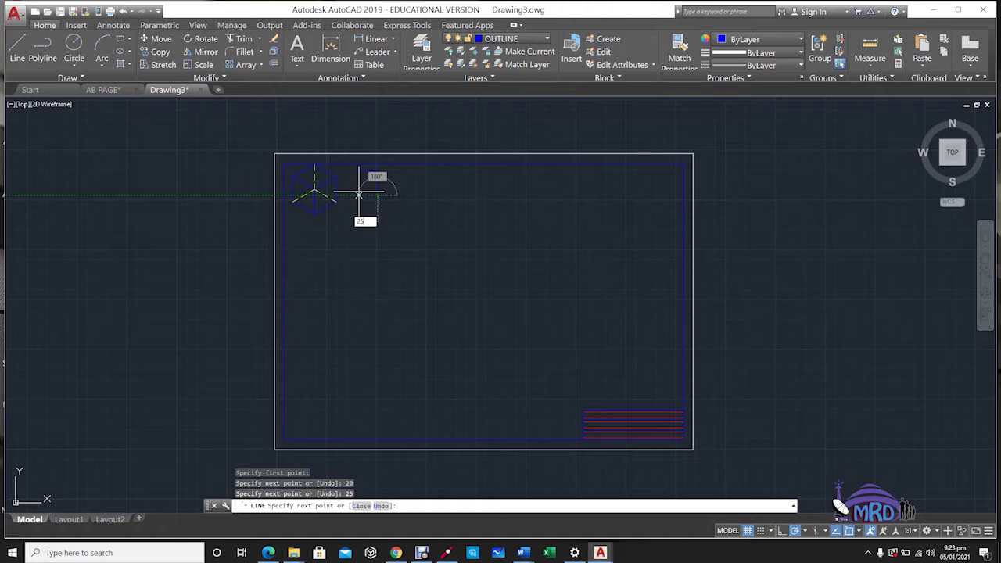
pyautogui.press('Return')
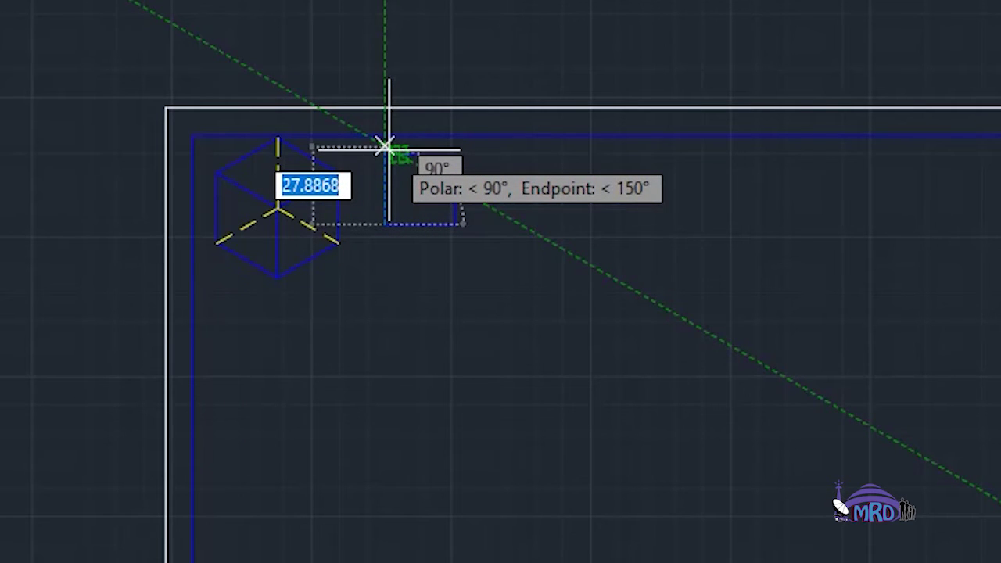
pyautogui.write('25')
pyautogui.press('Return')
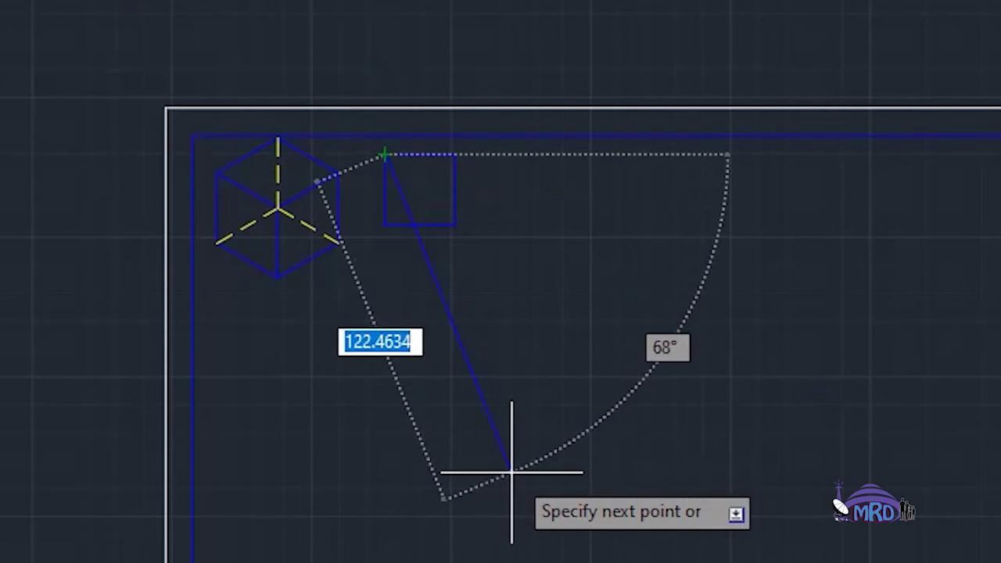
pyautogui.press('Escape')
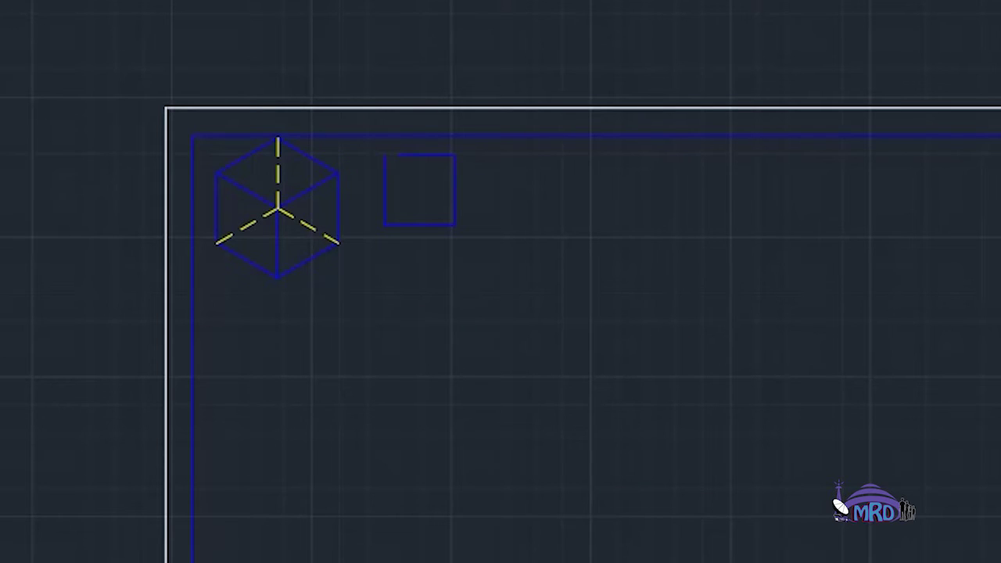
# Close the gap at the upper-left corner of the open square with a 5-unit horizontal line
pyautogui.press('space')
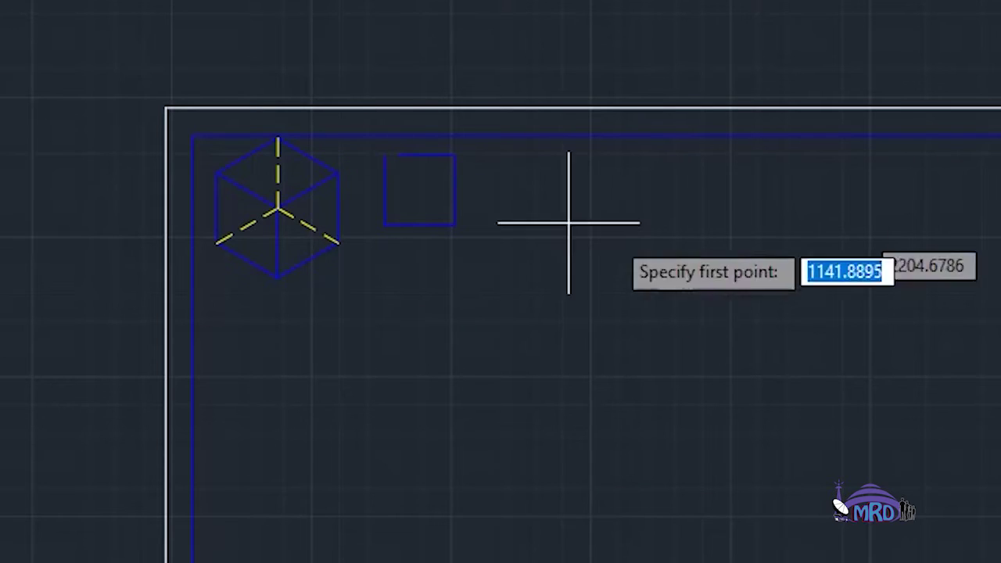
pyautogui.click(408, 154)
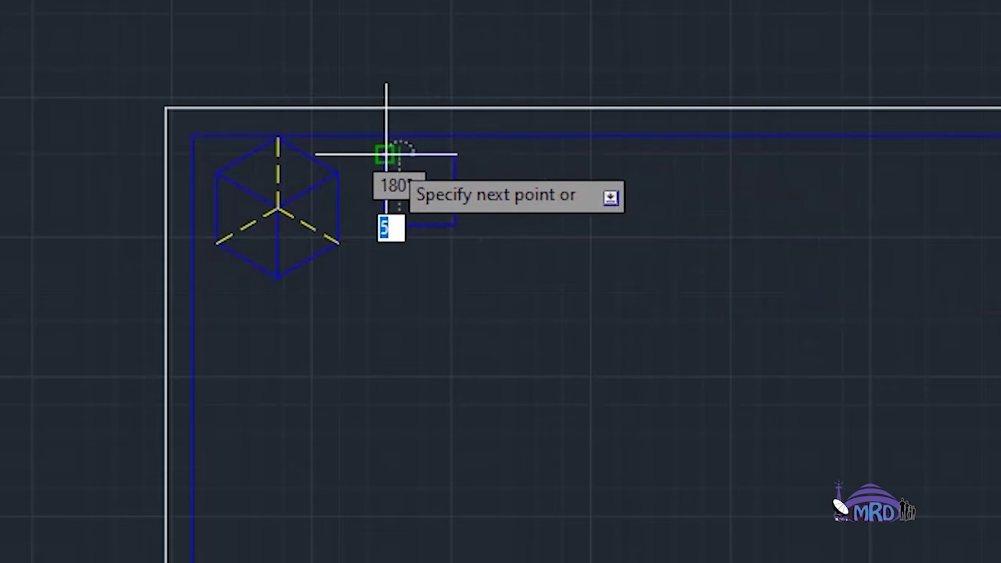
pyautogui.click(384, 154)
pyautogui.press('space')
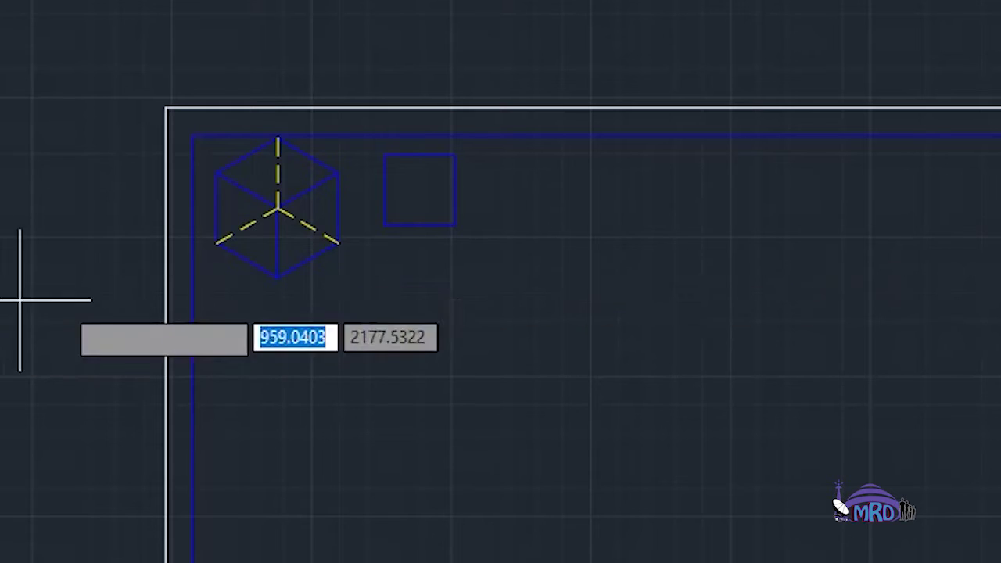
# Draw a second square with 25-unit sides directly below the first one, aligned with its left edge
pyautogui.click(384, 271)
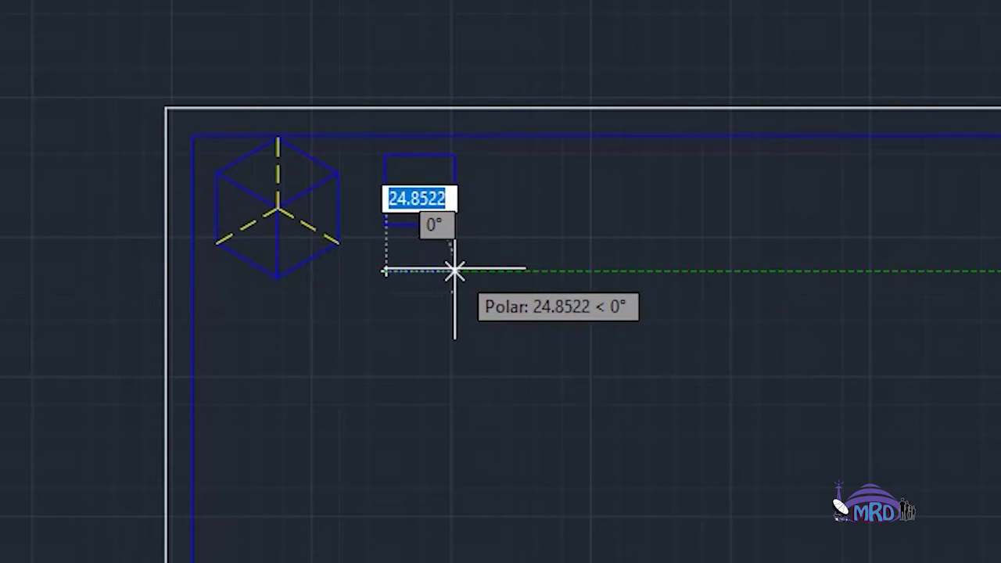
pyautogui.write('25')
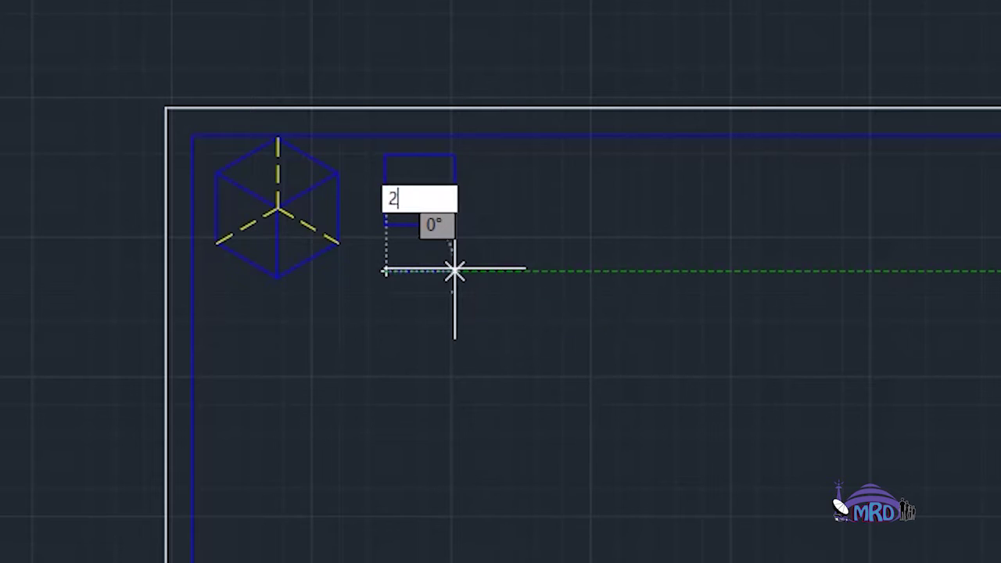
pyautogui.press('Return')
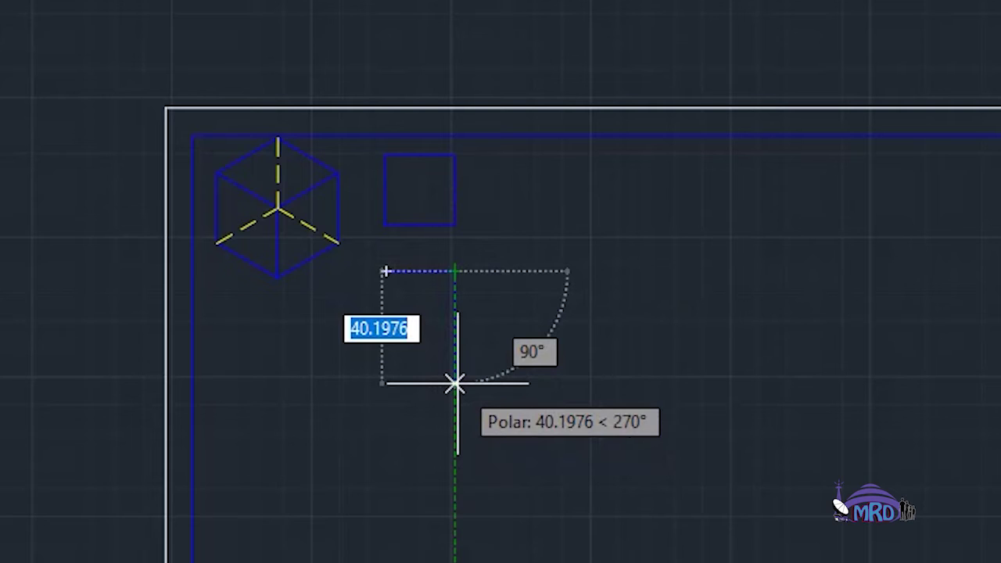
pyautogui.write('25')
pyautogui.press('Return')
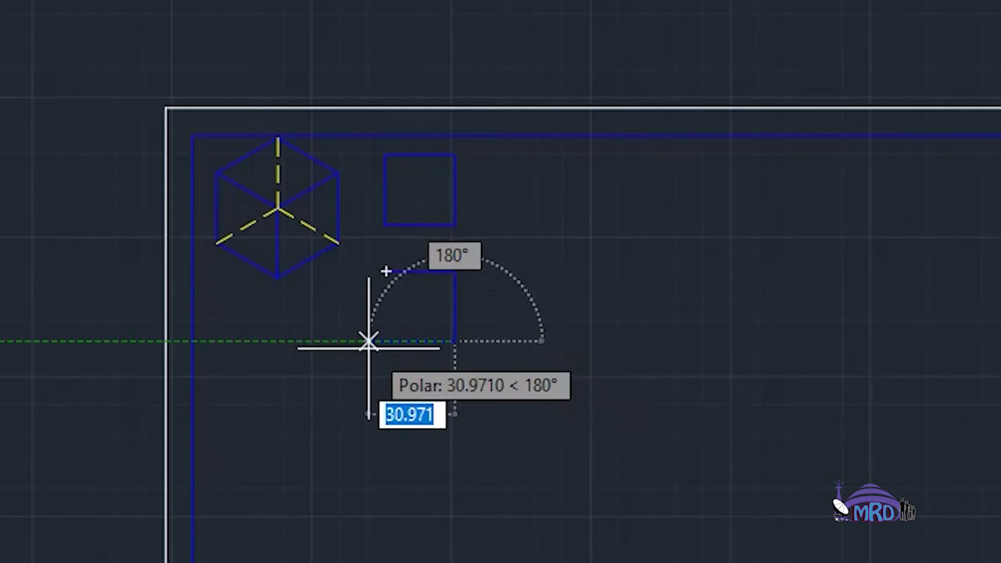
pyautogui.write('25')
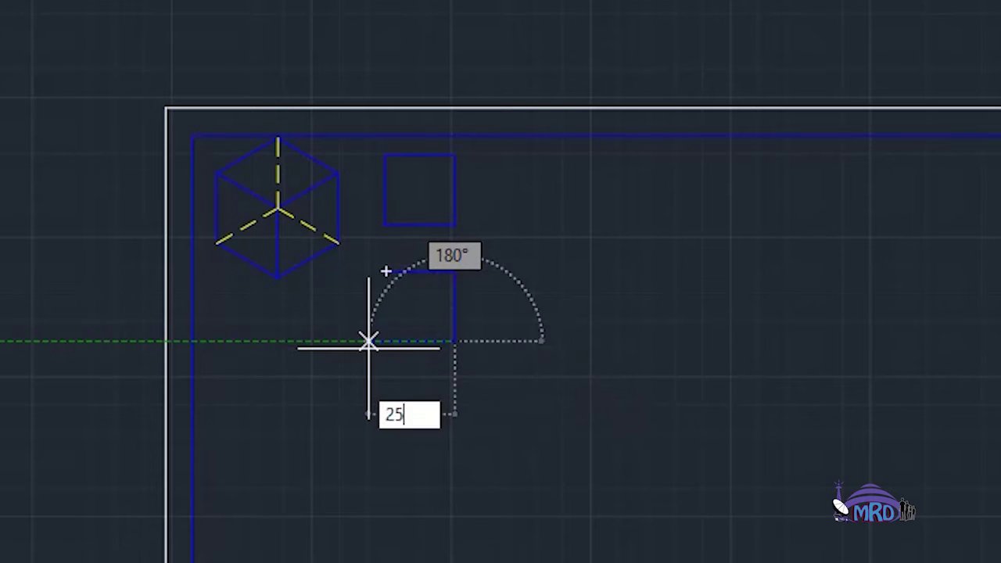
pyautogui.press('Return')
pyautogui.click(385, 272)
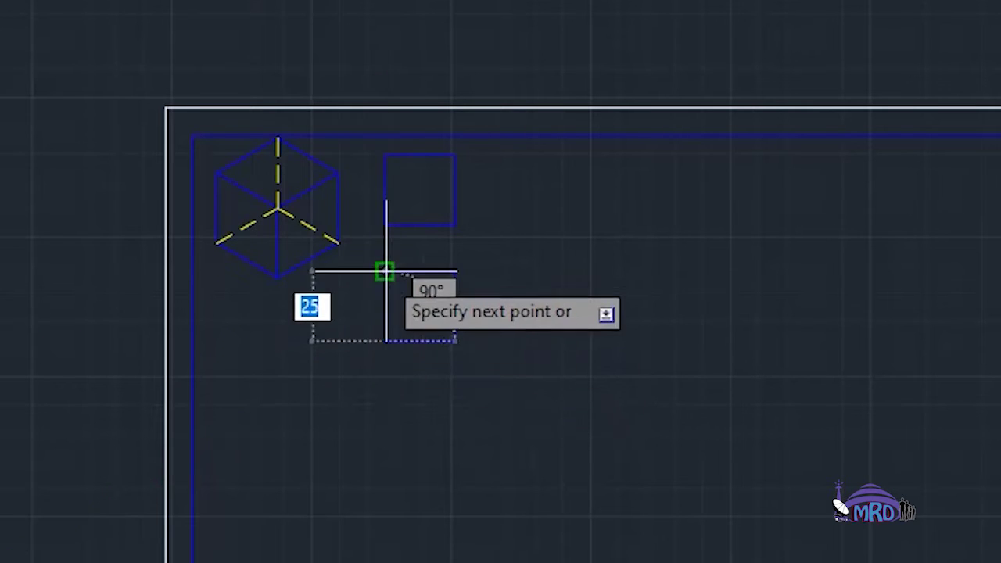
pyautogui.press('Return')
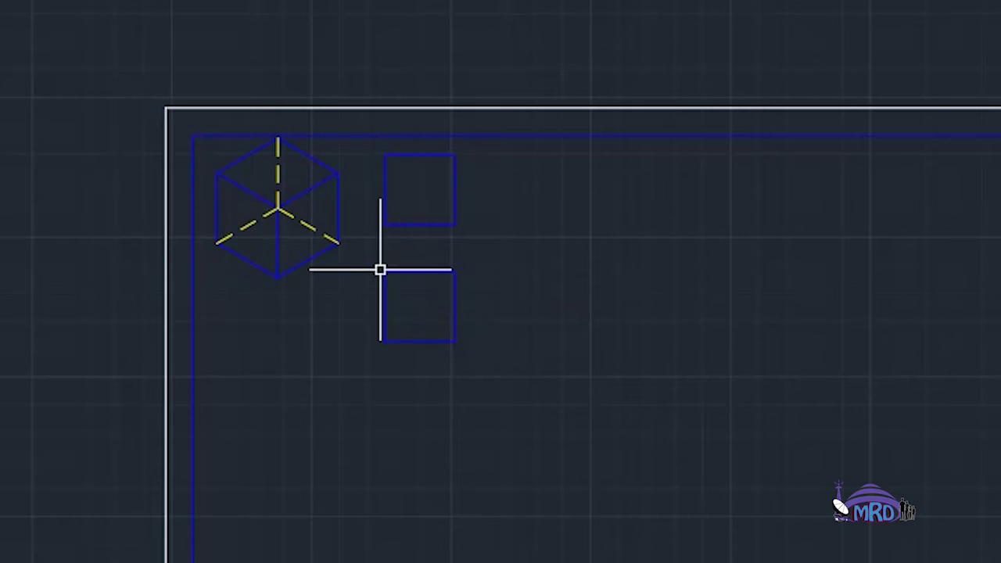